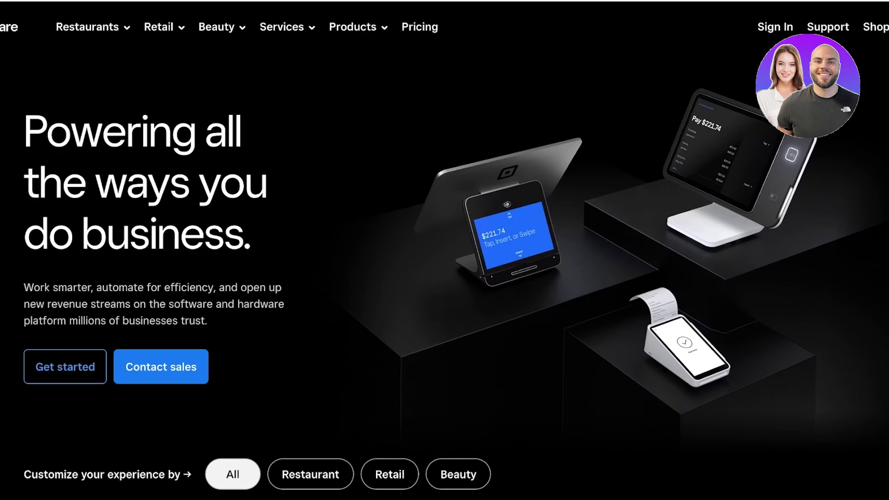
Scroll down through the Square homepage and back up toward the top.
scroll(445, 250, down, 15)
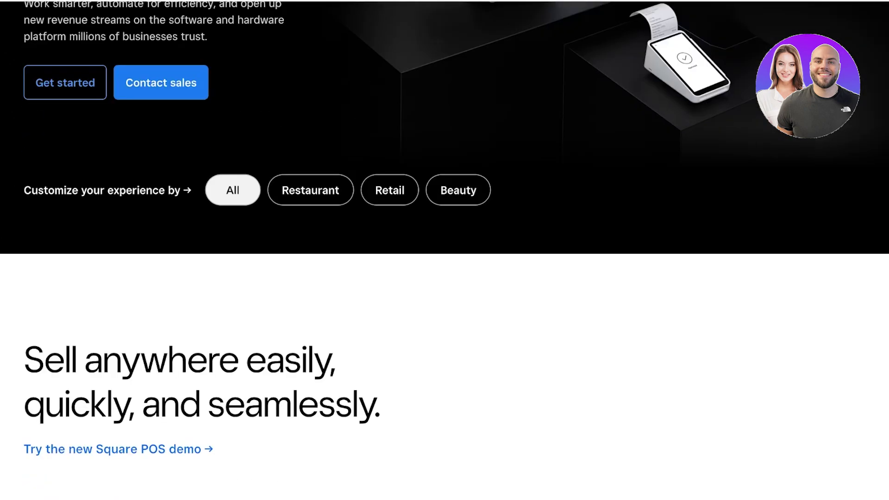
scroll(445, 250, down, 4)
scroll(445, 273, down, 19)
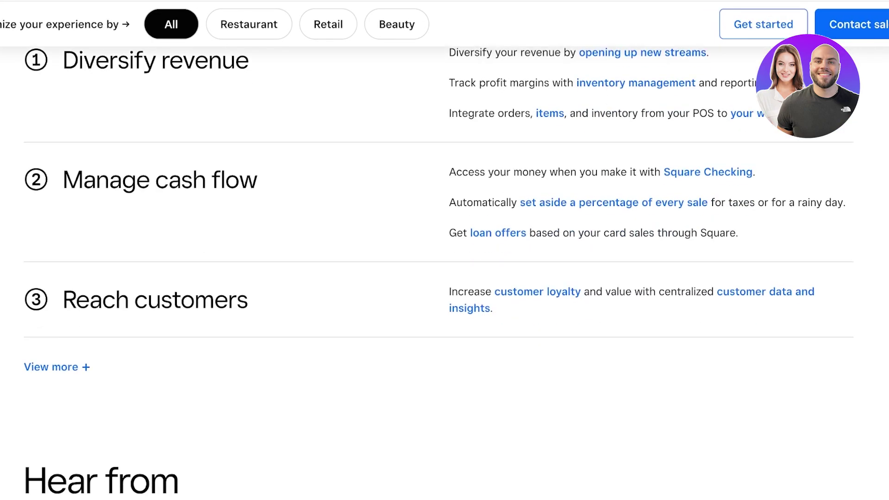
scroll(445, 250, down, 10)
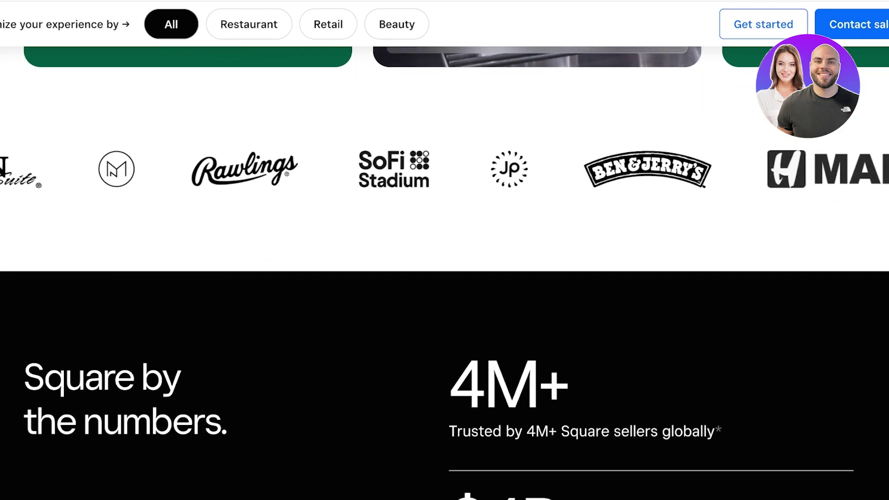
scroll(445, 250, down, 8)
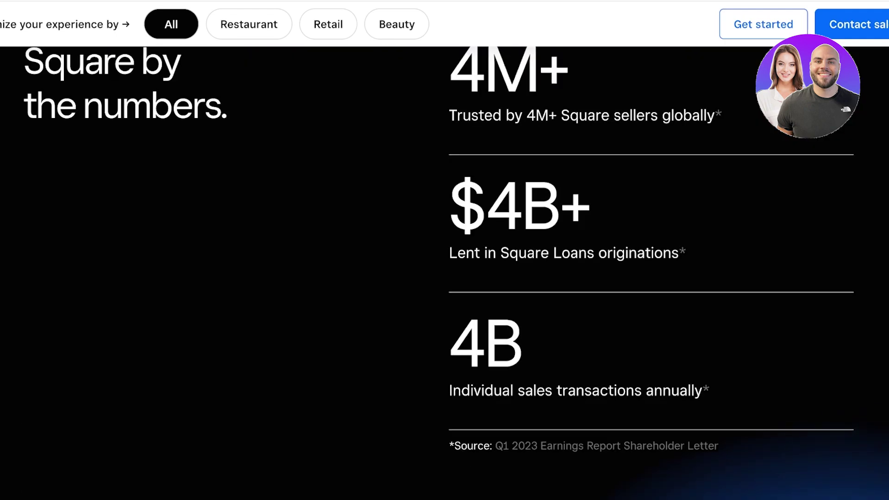
scroll(444, 250, down, 8)
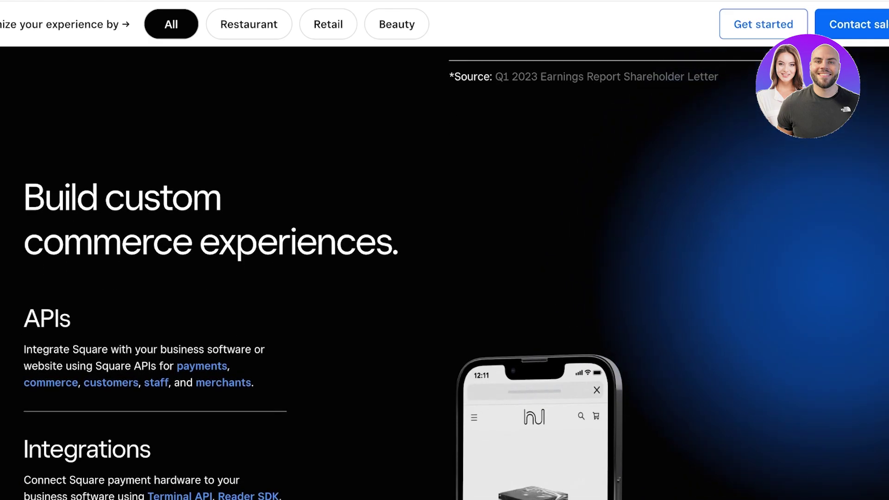
scroll(445, 250, down, 13)
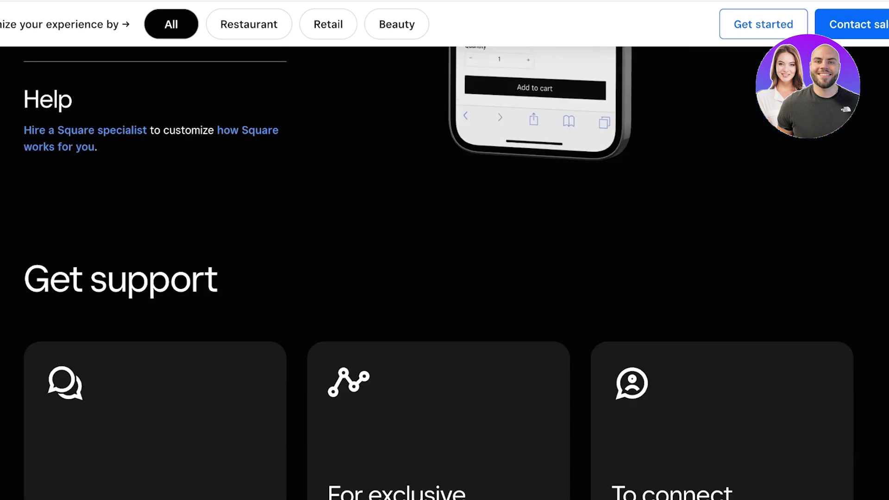
scroll(444, 249, down, 5)
scroll(444, 250, up, 15)
scroll(445, 250, up, 20)
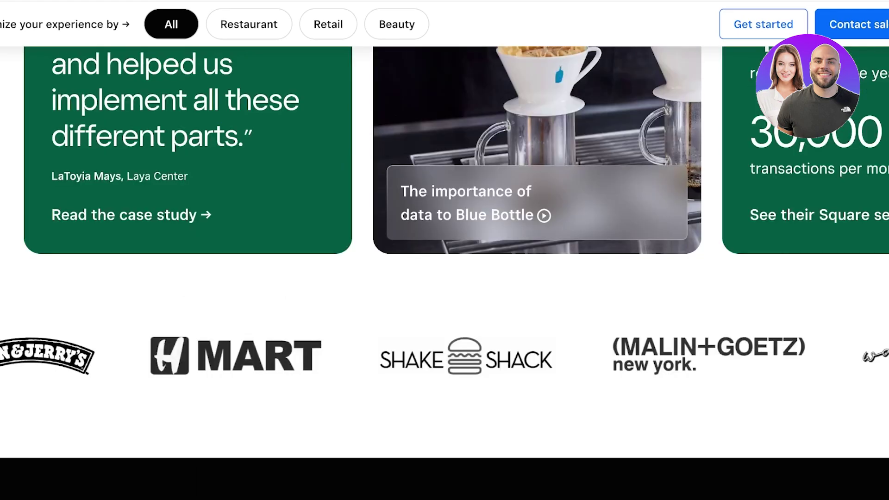
scroll(445, 250, up, 10)
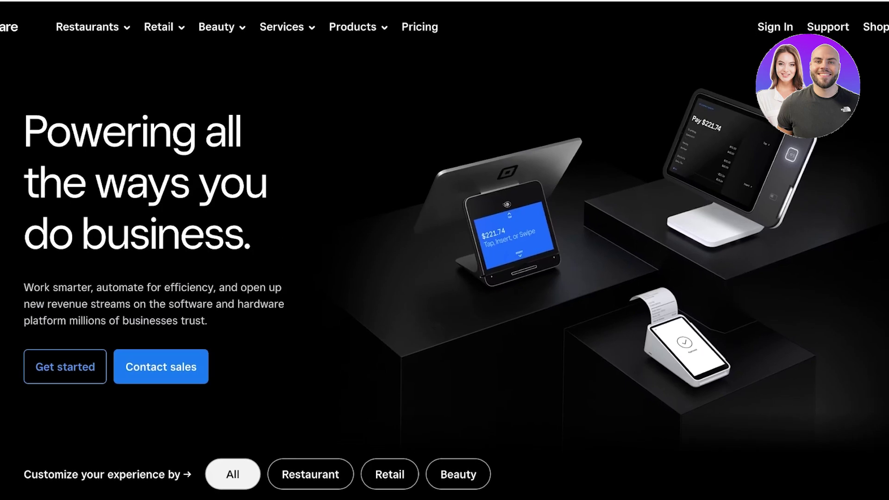
Open the Payment Links product page from the Products menu and scroll through it.
mouse_move(352, 27)
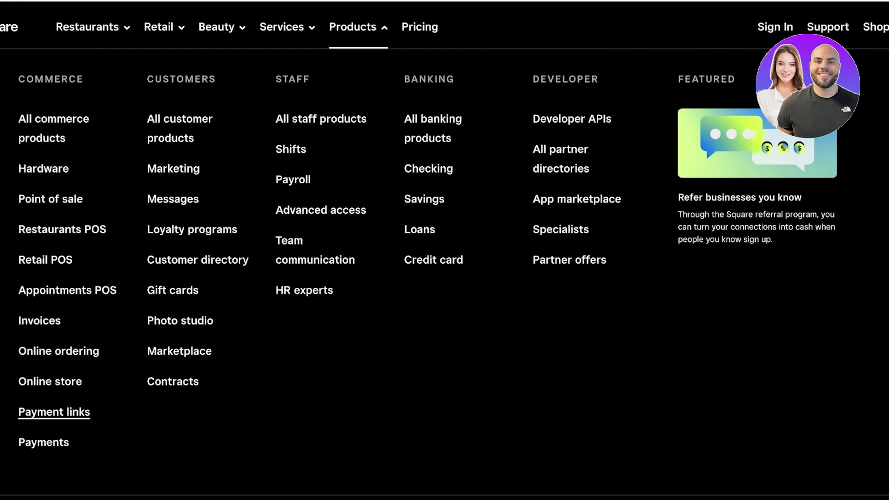
click(54, 412)
scroll(445, 278, down, 3)
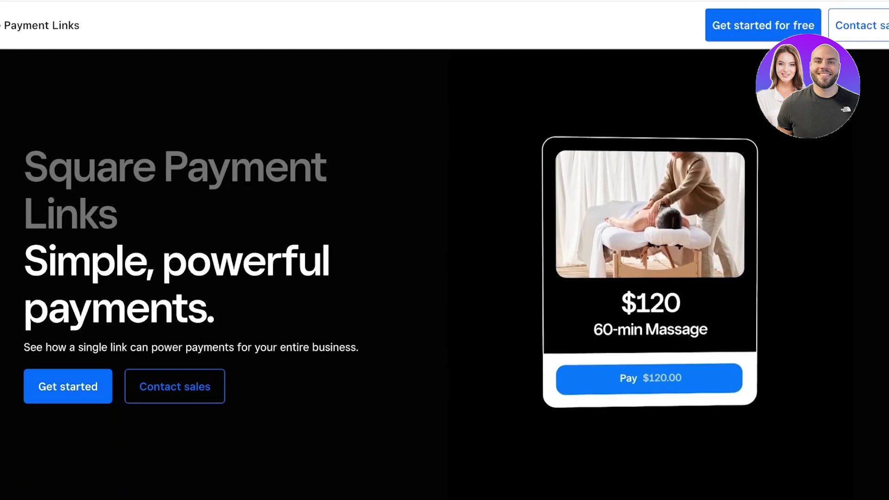
scroll(444, 278, up, 3)
scroll(445, 278, down, 4)
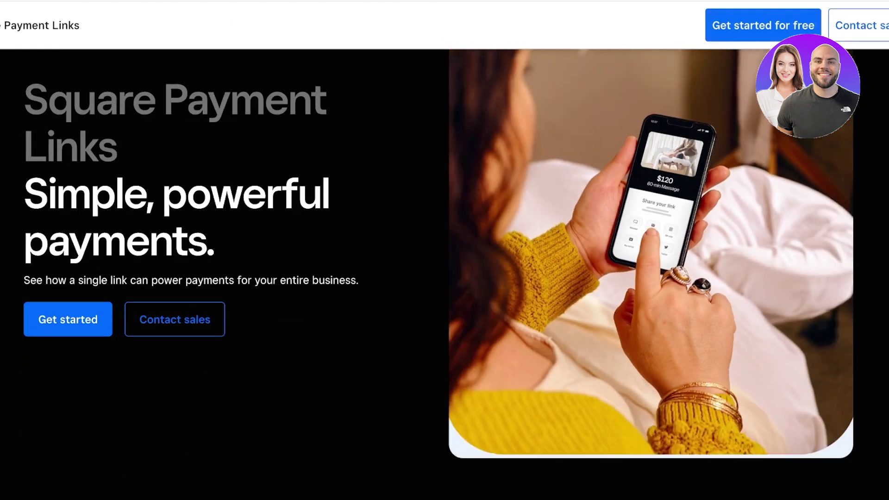
scroll(444, 278, down, 1)
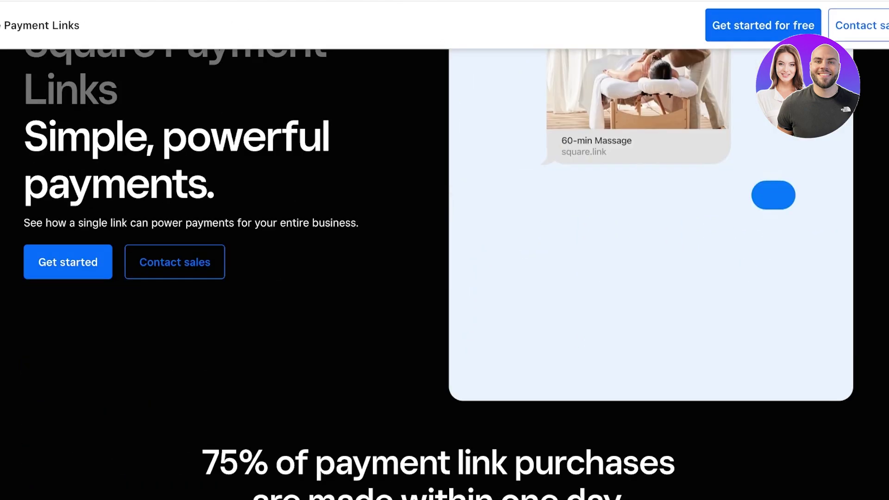
scroll(445, 278, down, 4)
scroll(445, 277, up, 8)
scroll(444, 277, down, 2)
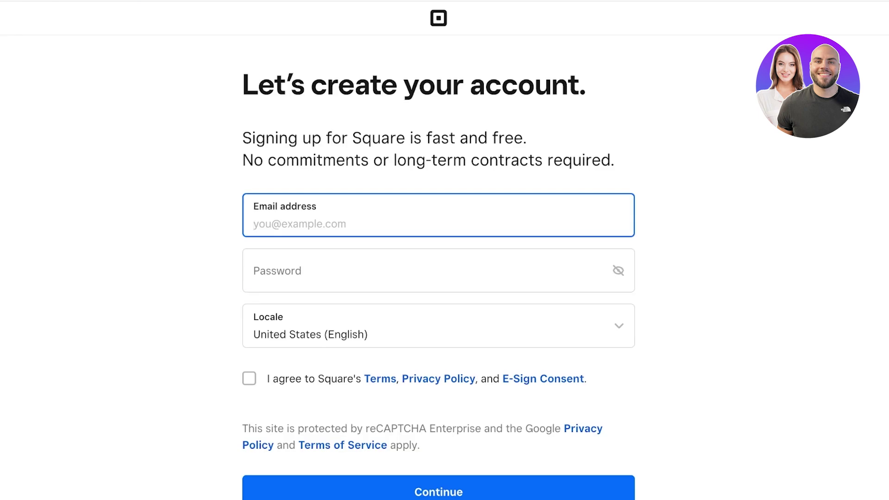
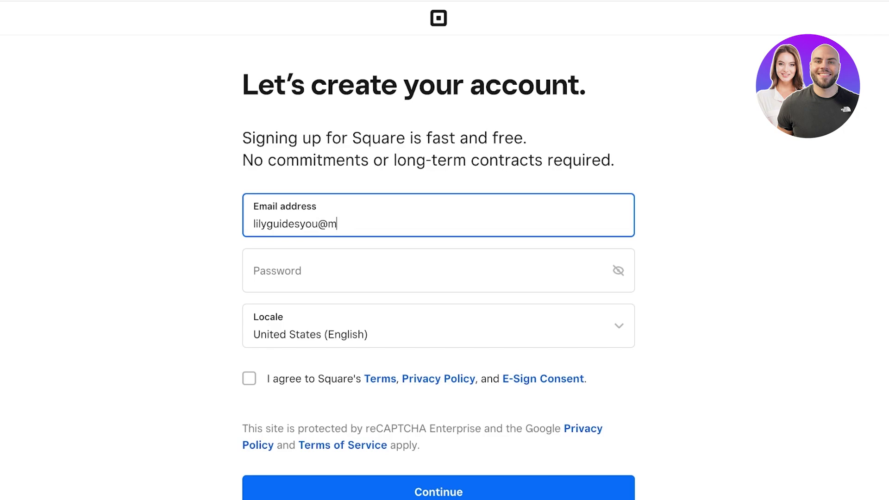
Enter the account email address, fixing a typo, and fill in the saved password.
click(253, 279)
key(Down)
key(Return)
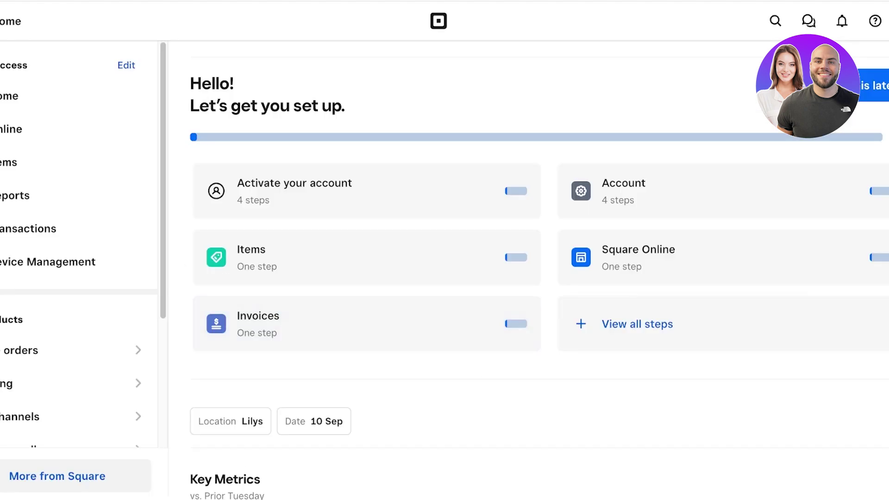
Open the Online section of the dashboard and scroll through its contents.
click(14, 129)
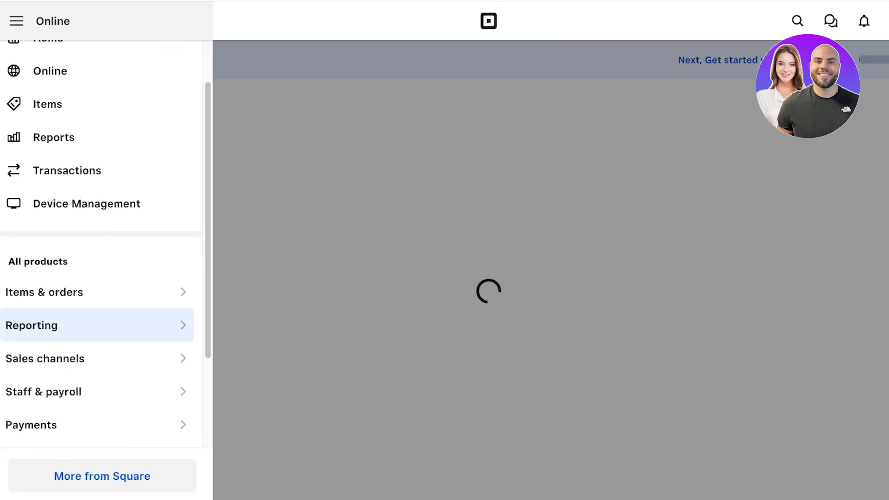
scroll(97, 325, down, 3)
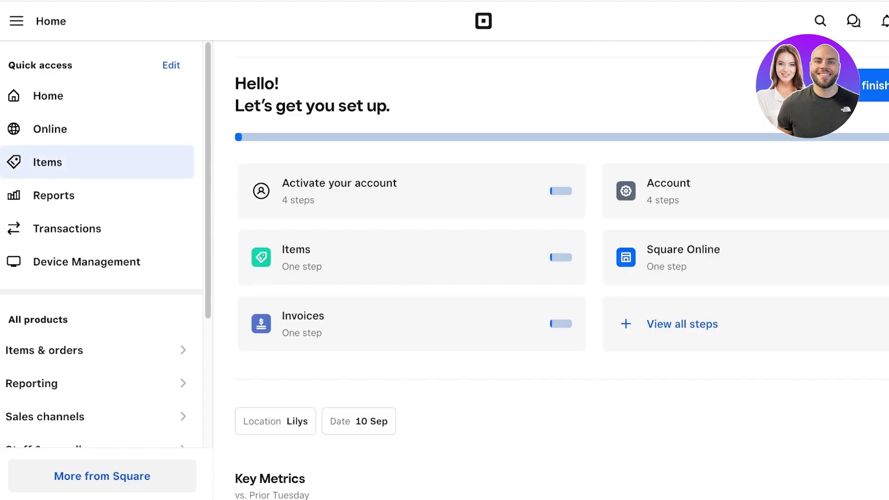
scroll(92, 195, down, 2)
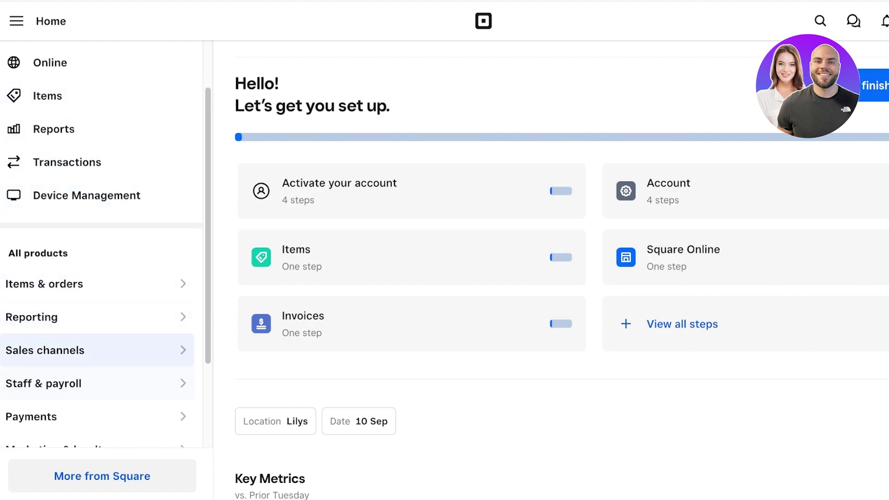
Go through the sidebar to Payments and open Payment Links to start a new link.
click(45, 350)
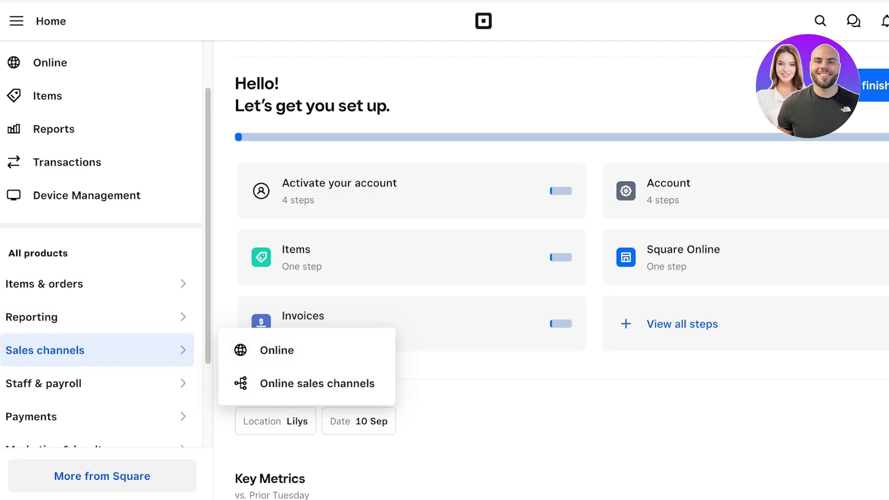
scroll(103, 231, up, 2)
scroll(92, 306, down, 4)
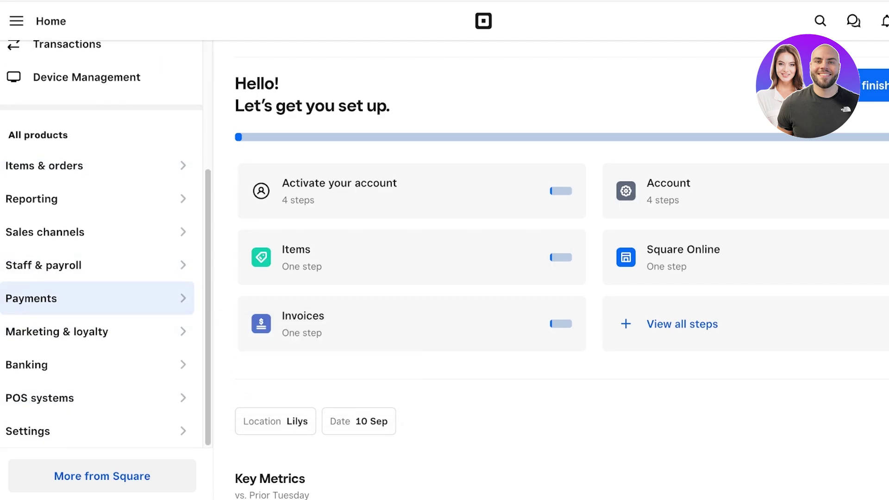
click(92, 299)
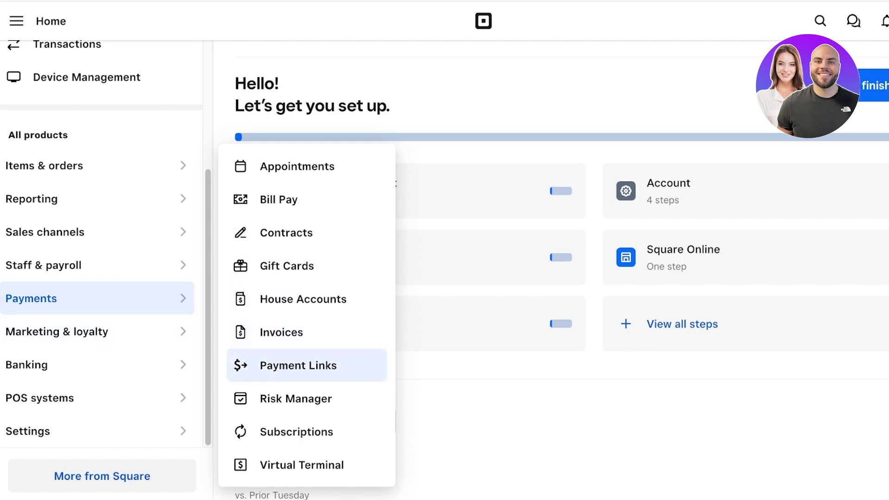
click(298, 365)
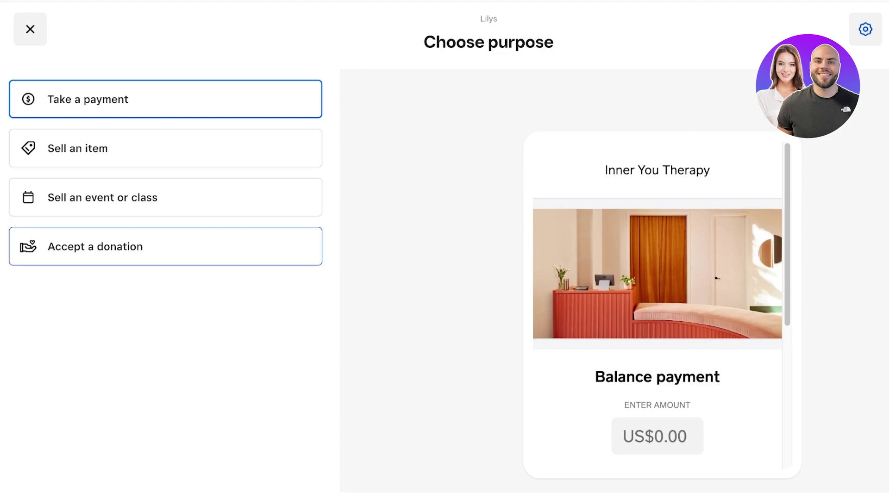
click(165, 246)
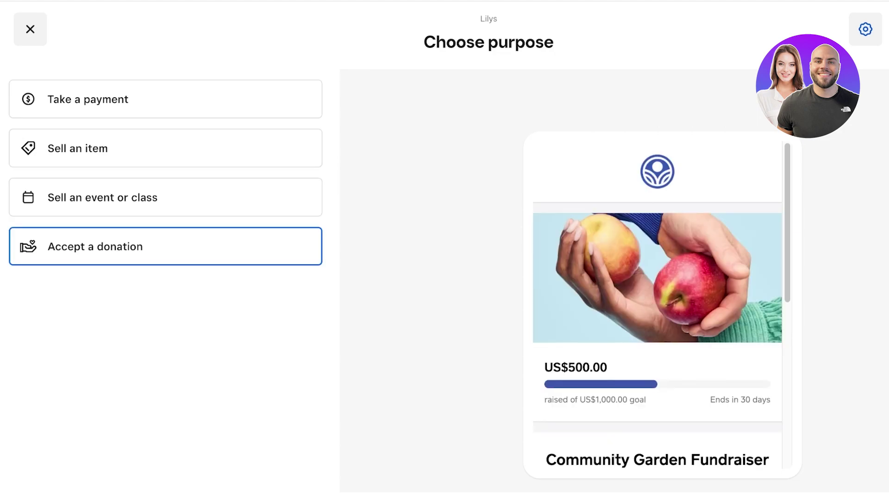
click(165, 197)
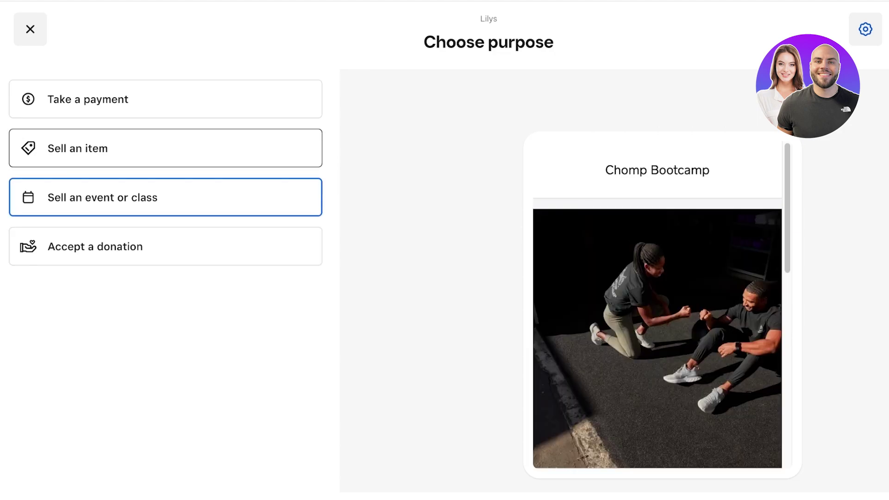
click(165, 148)
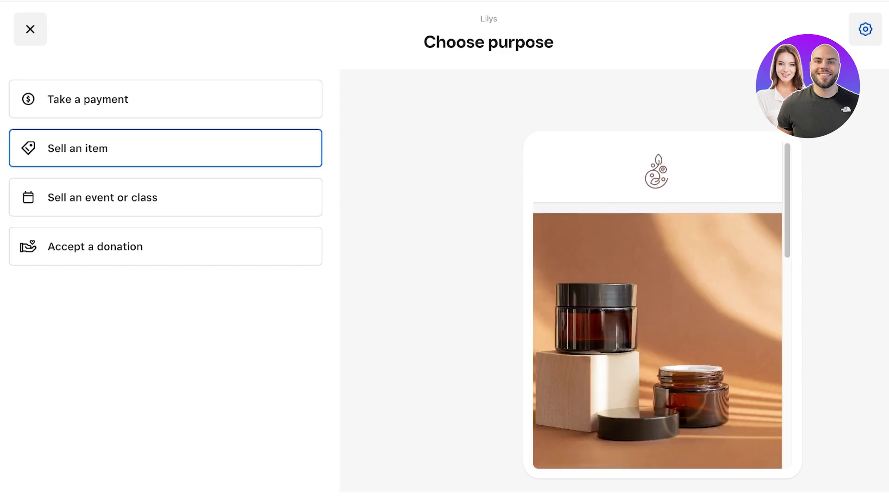
click(165, 99)
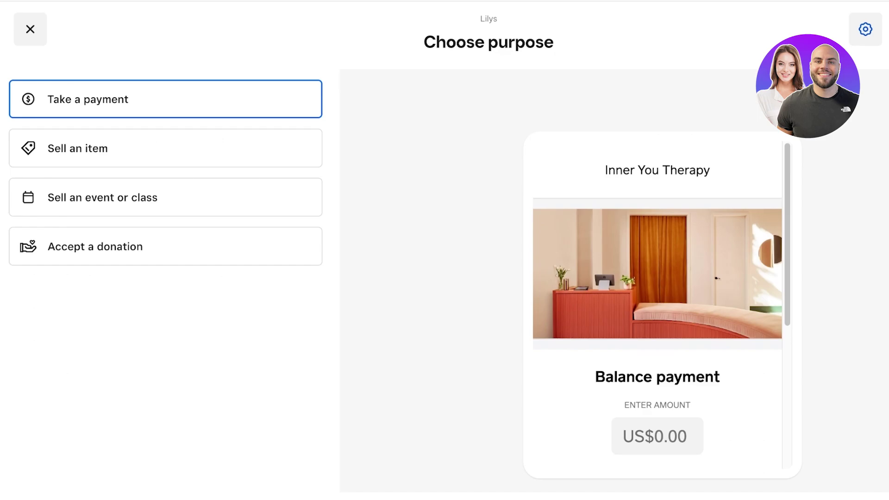
scroll(657, 301, down, 5)
scroll(657, 301, up, 3)
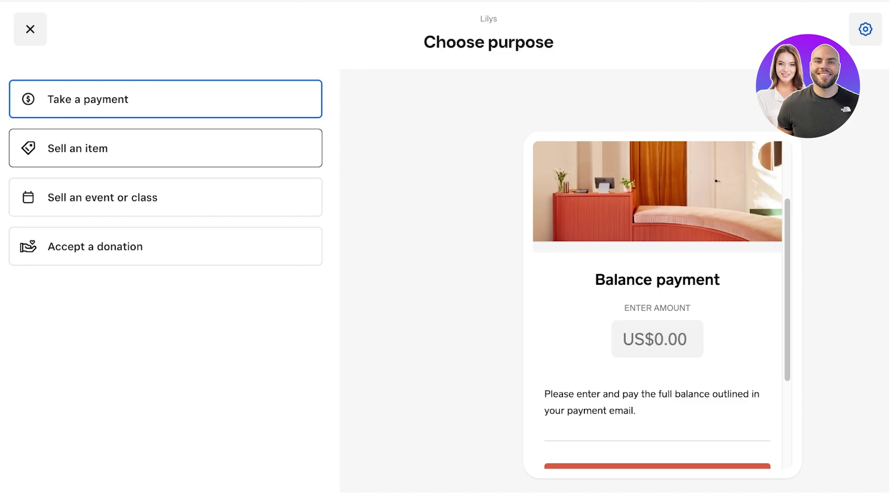
scroll(658, 306, down, 3)
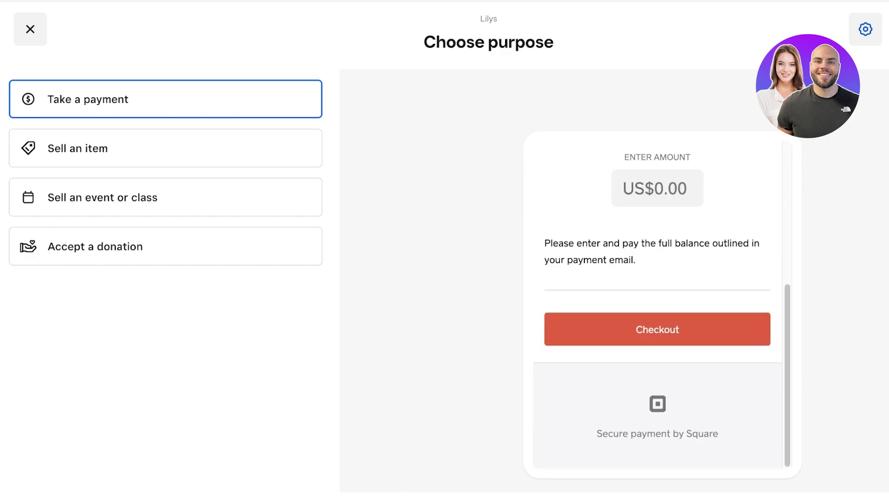
scroll(658, 306, up, 3)
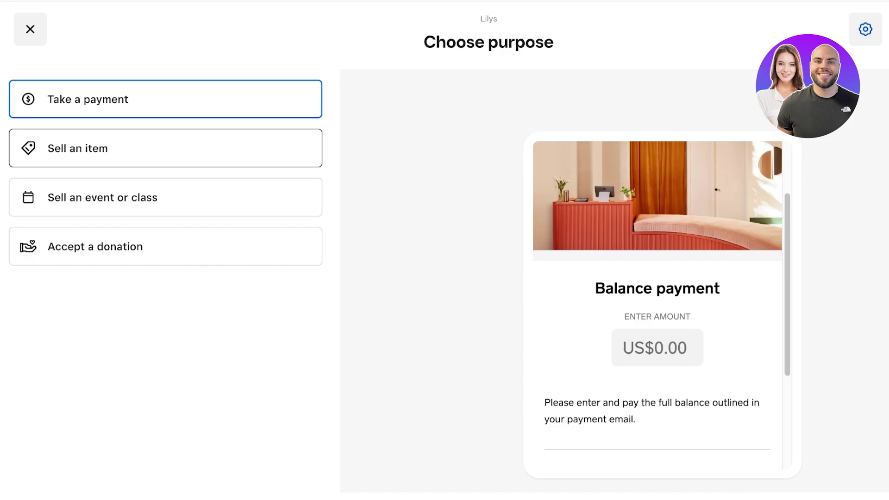
click(165, 147)
scroll(658, 306, down, 3)
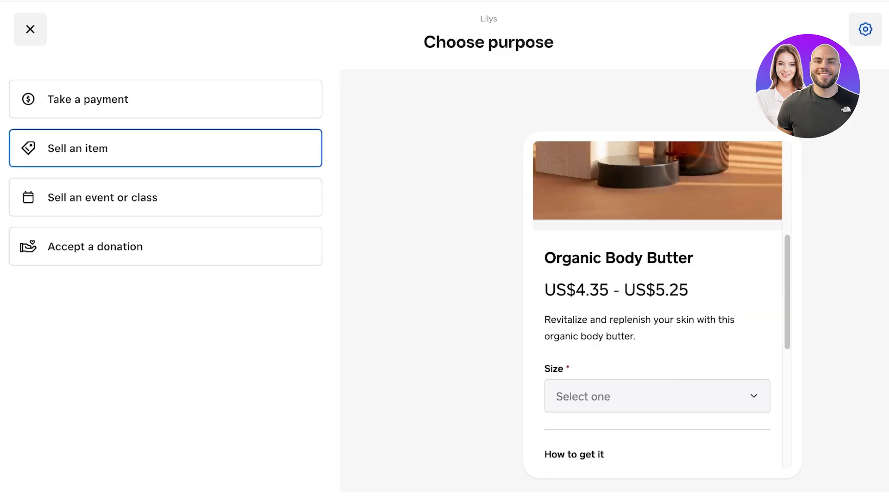
scroll(657, 305, down, 3)
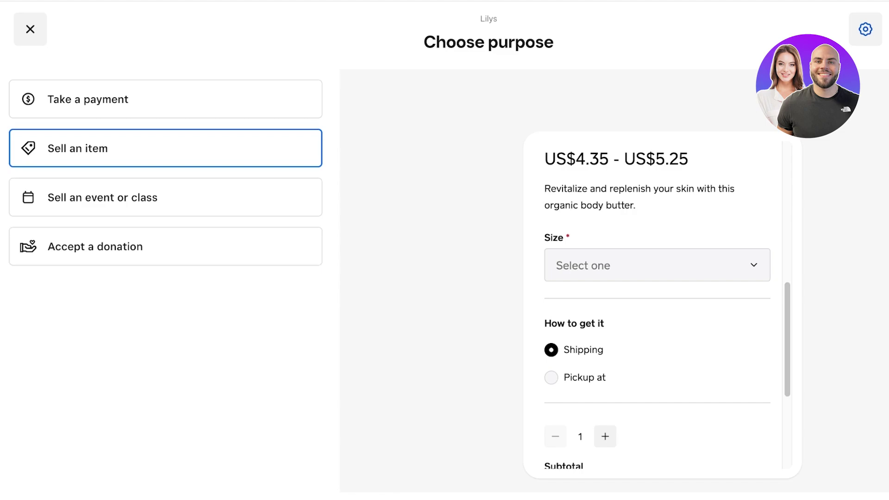
click(166, 198)
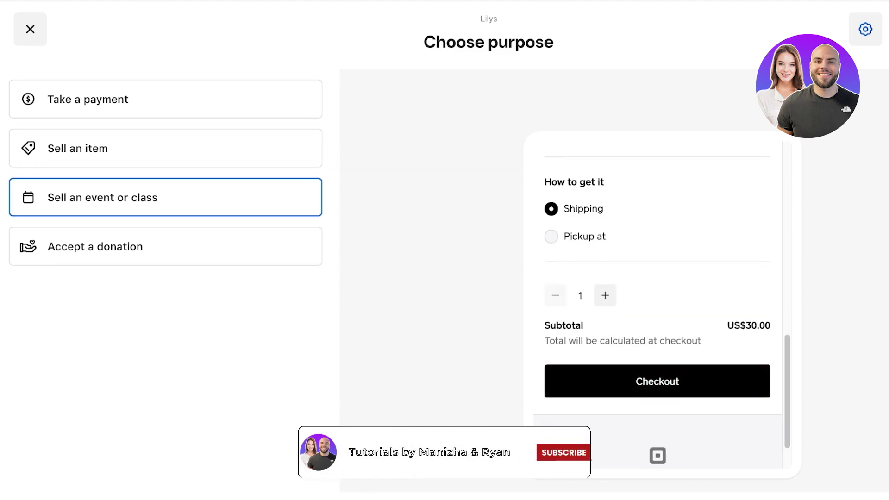
click(166, 246)
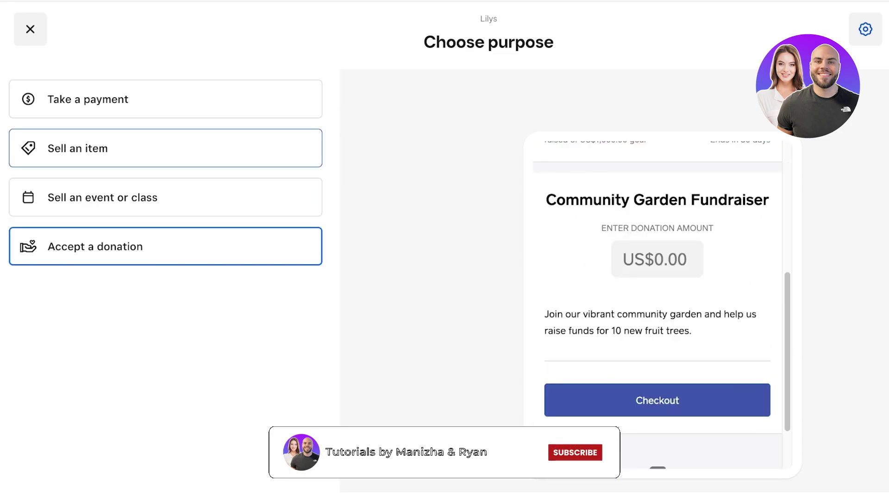
click(166, 100)
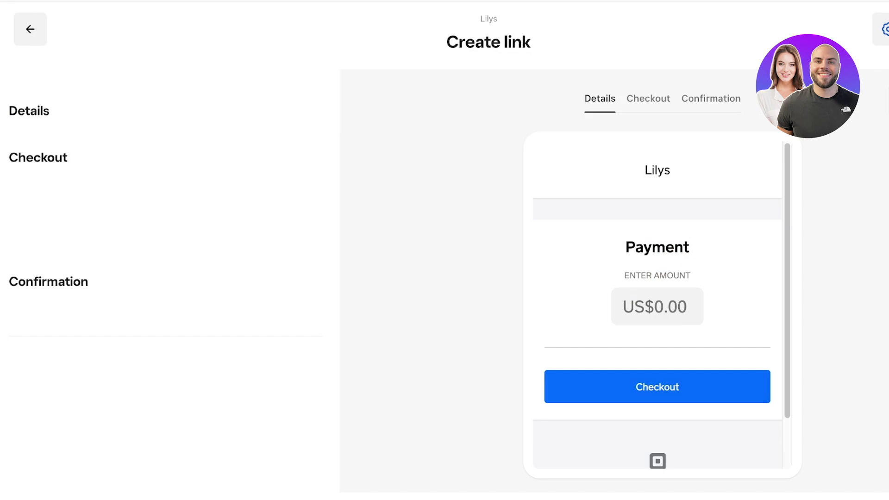
Keep Take a payment as the purpose and title the link 'Honey Supply Payment'.
click(161, 91)
click(93, 143)
click(161, 193)
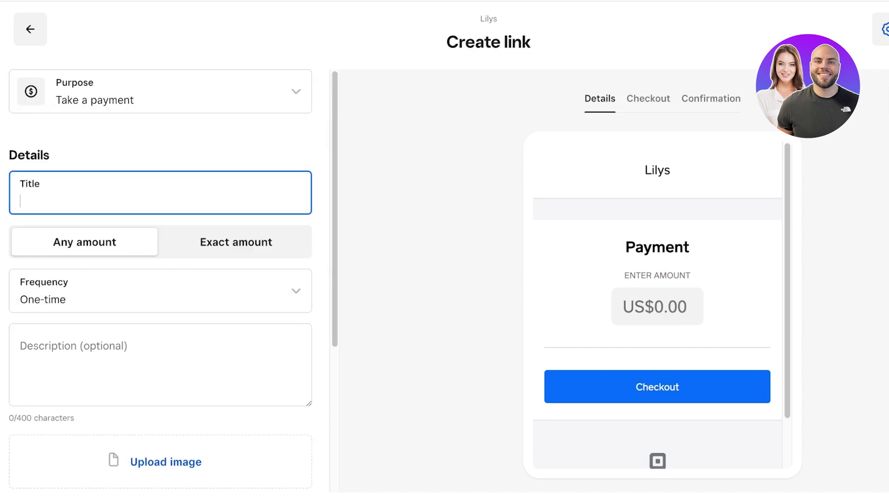
text(A)
key(BackSpace)
text(A)
key(BackSpace)
text(Honey Supply)
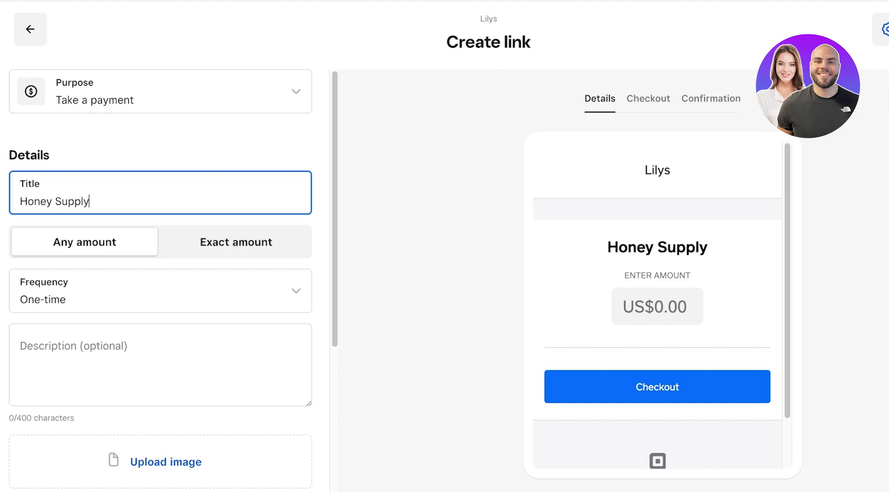
text( Payment)
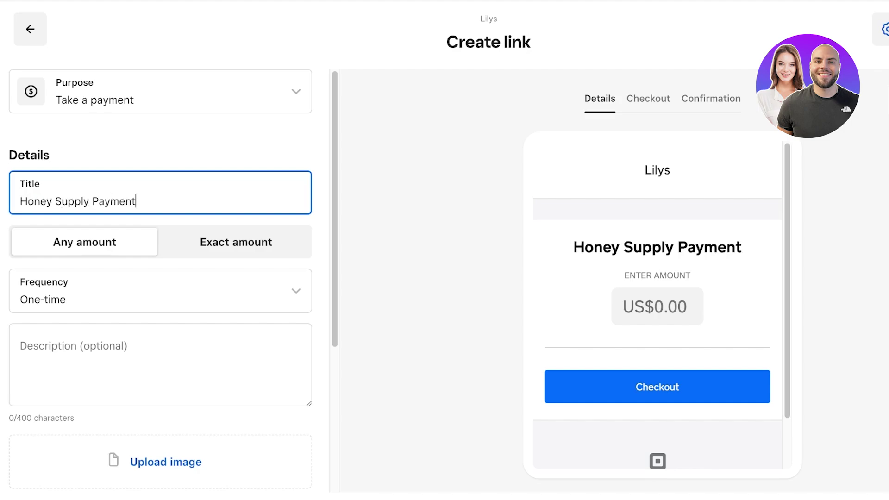
double_click(35, 202)
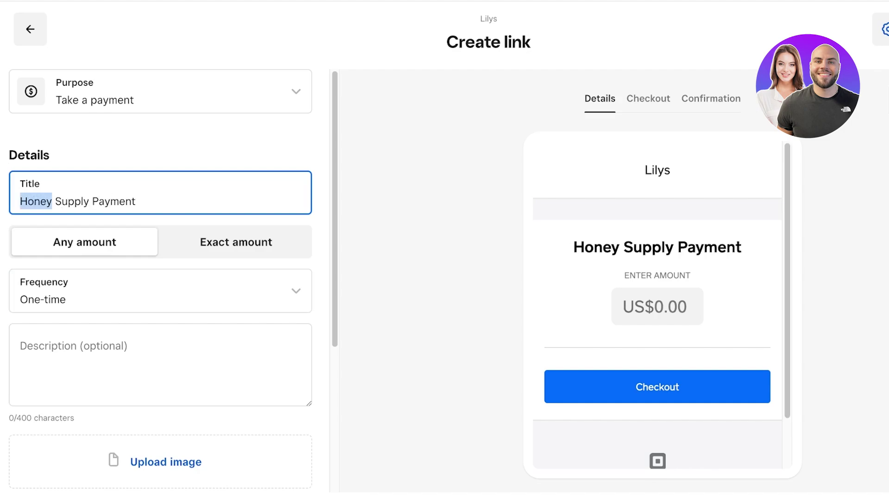
Try the exact-amount option, revert to any amount, then move toward the frequency setting.
click(236, 242)
click(85, 242)
scroll(161, 269, down, 1)
click(160, 337)
click(160, 264)
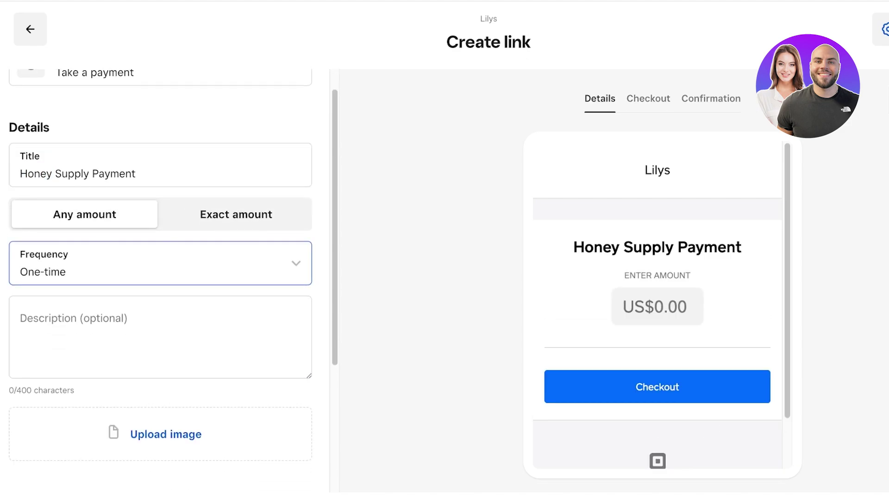
Charge an exact amount of 1000 and set the frequency to Monthly.
click(236, 214)
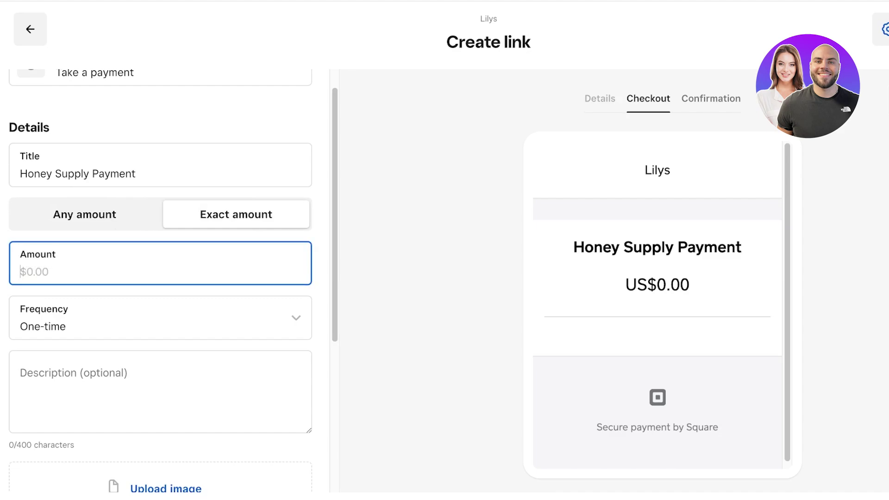
text(1000)
click(296, 318)
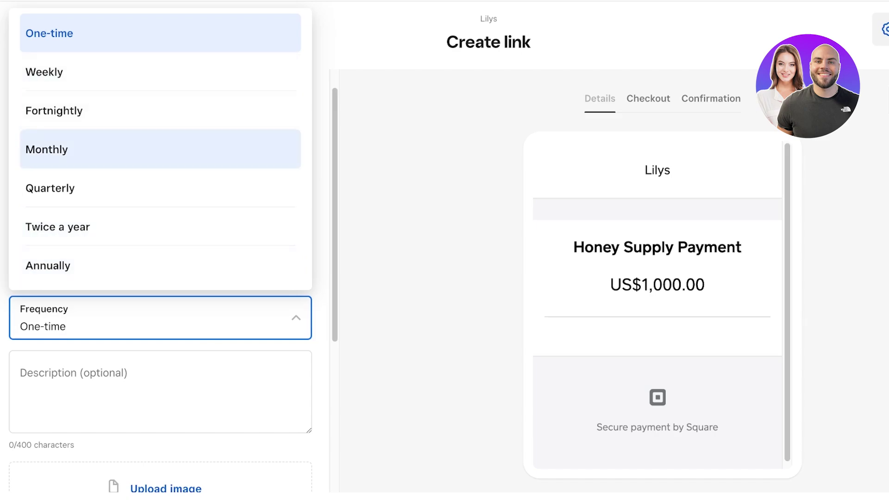
click(160, 149)
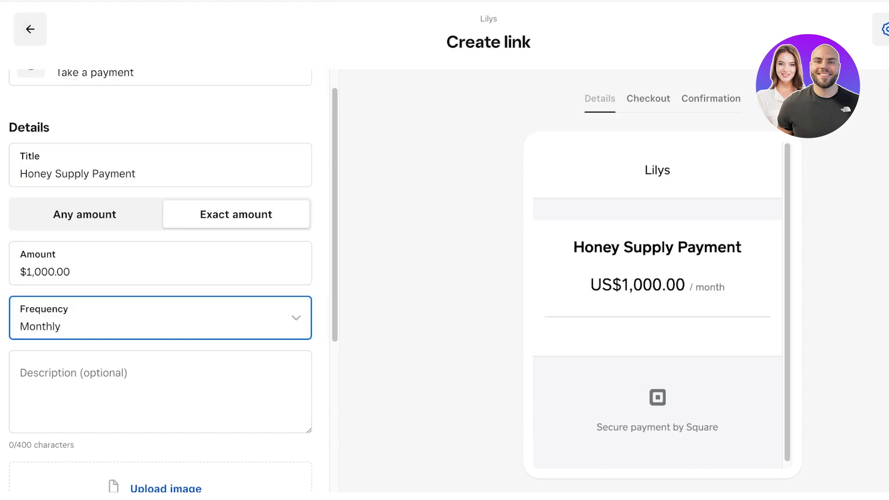
Cycle the frequency through Fortnightly and Weekly, finally settling on One-time.
key(space)
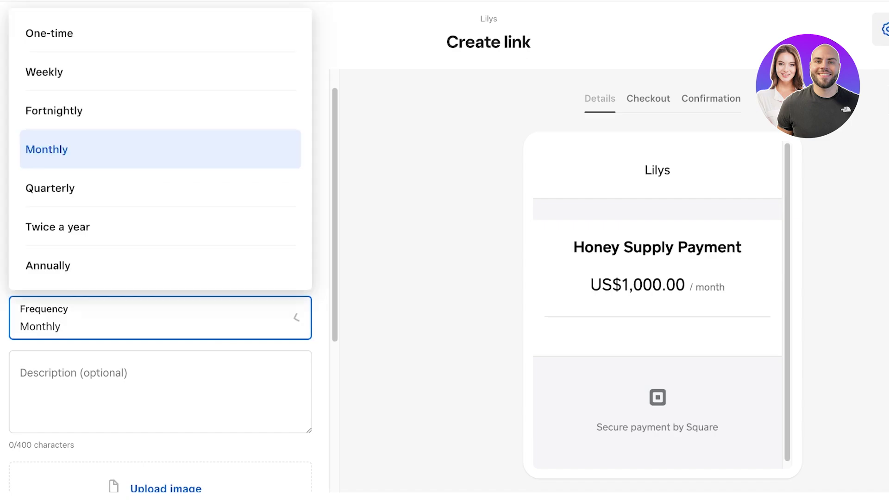
key(Up)
key(Return)
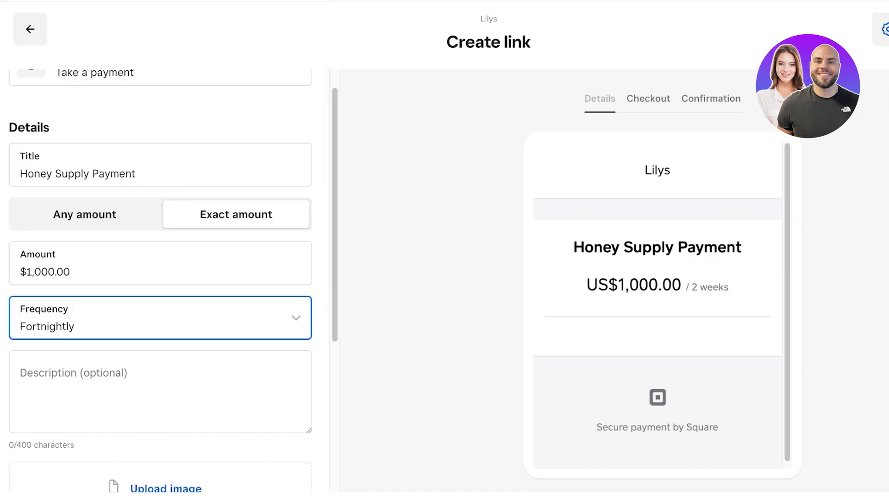
key(space)
key(Up)
key(Return)
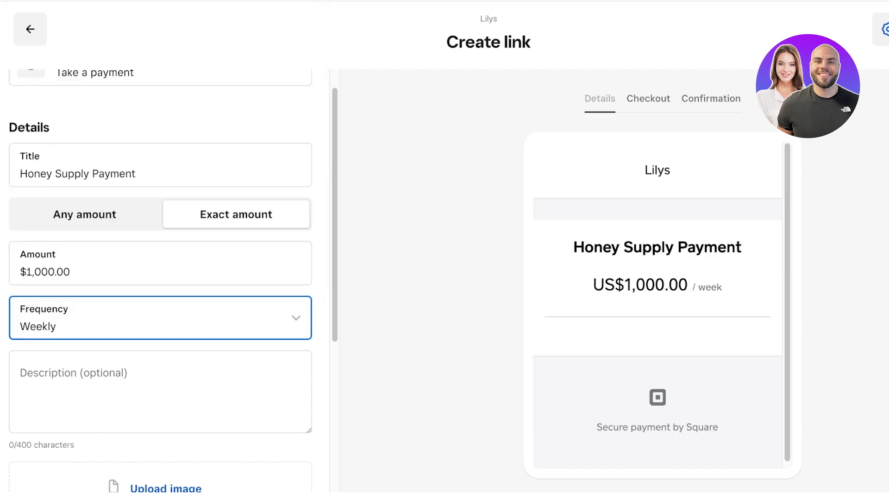
key(space)
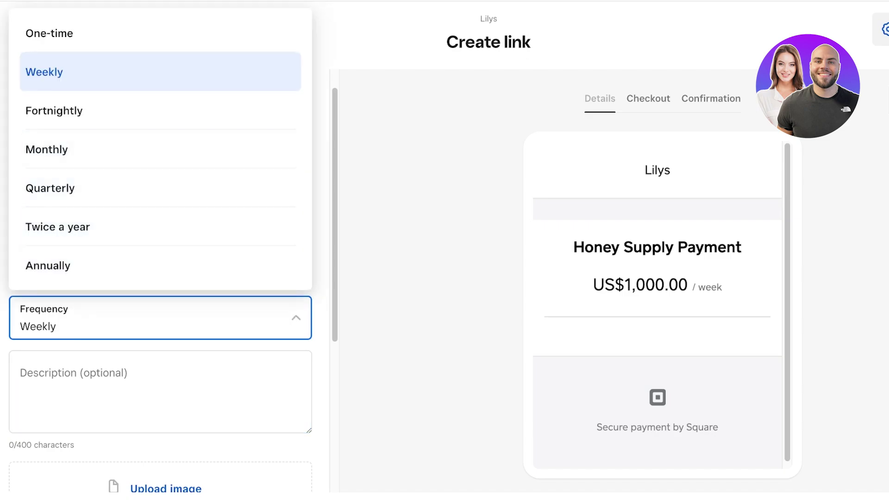
key(Escape)
key(space)
key(Up)
key(Return)
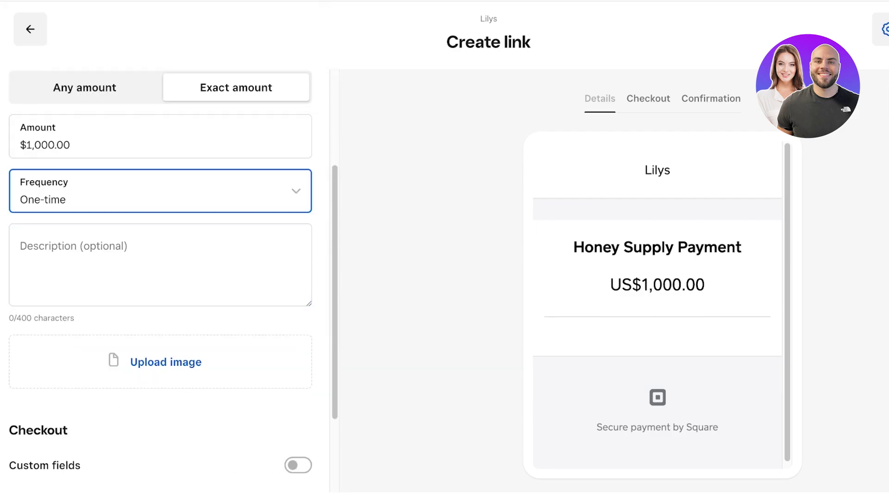
key(Tab)
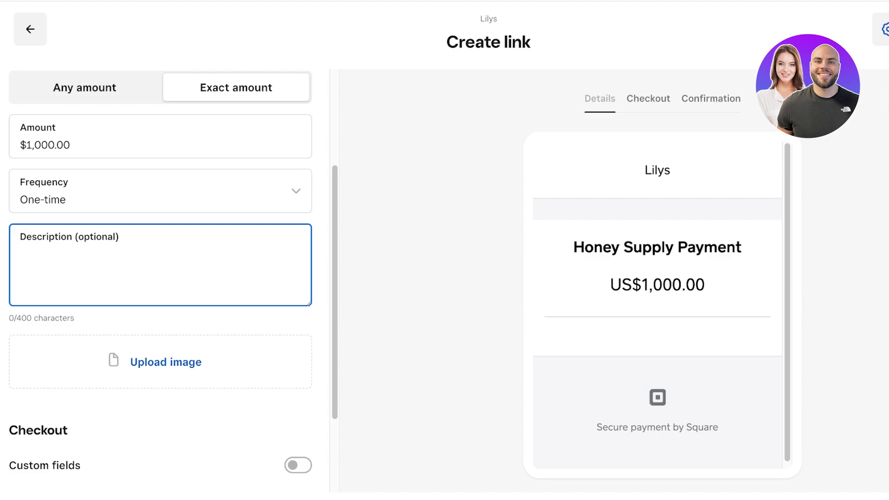
scroll(166, 273, down, 1)
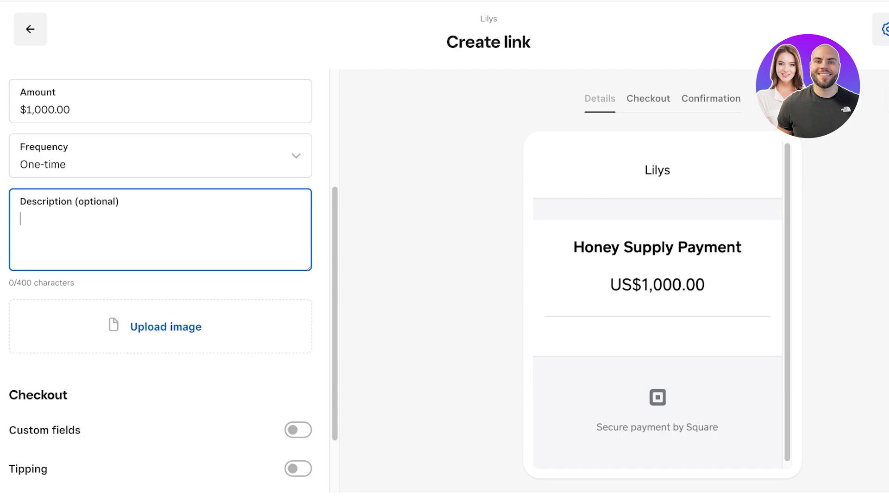
key(Tab)
key(Return)
key(Escape)
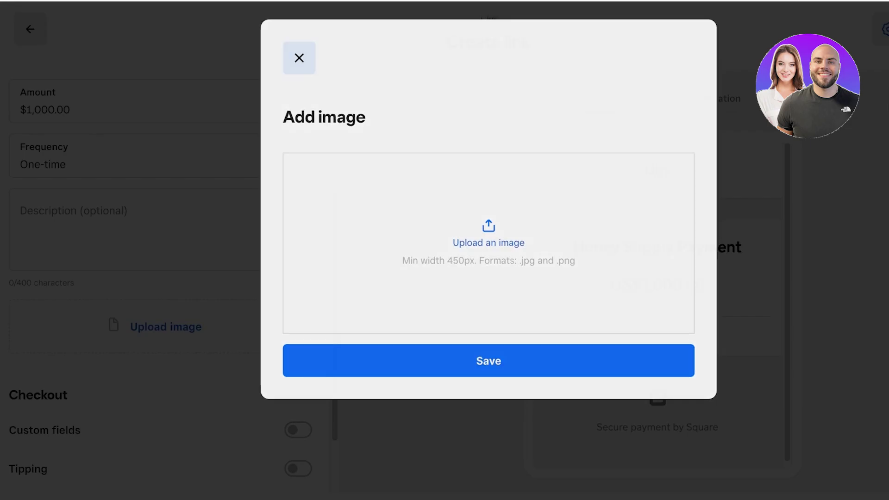
key(Tab)
Turn custom fields on, clear a stray character from the field title, then turn them off.
key(Tab)
key(Tab)
key(space)
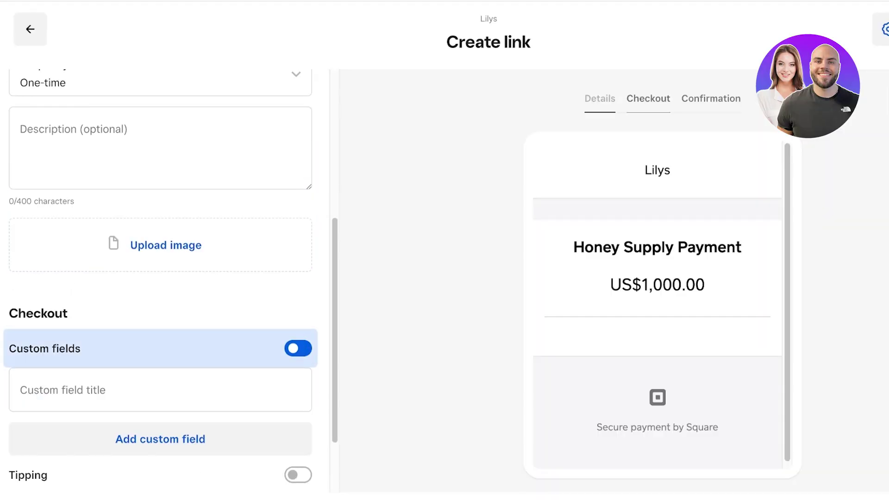
key(Tab)
scroll(167, 278, down, 1)
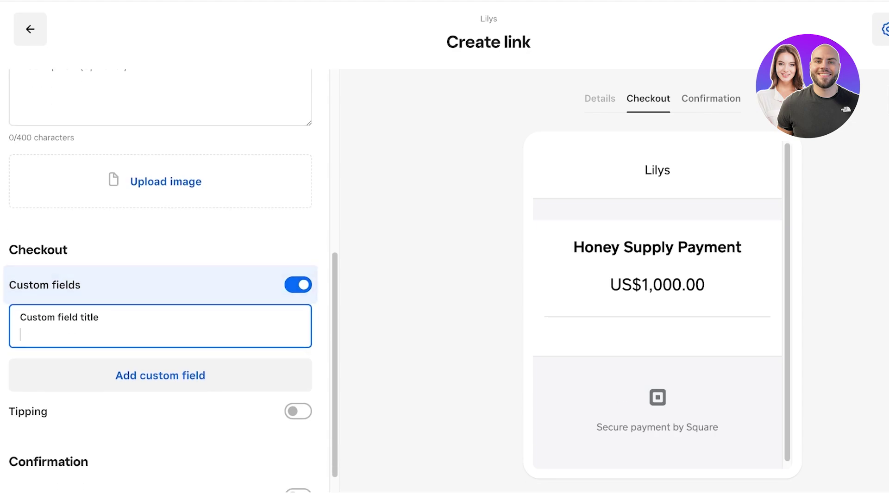
text(o)
key(BackSpace)
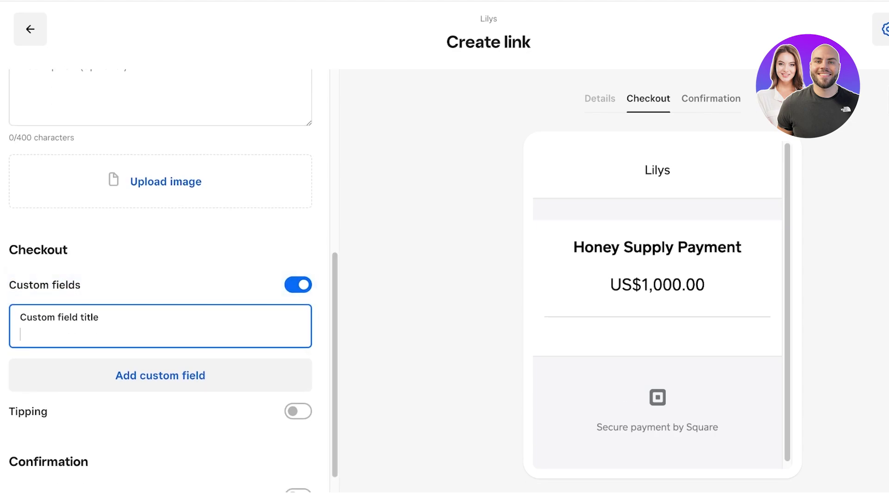
key(shift+Tab)
key(space)
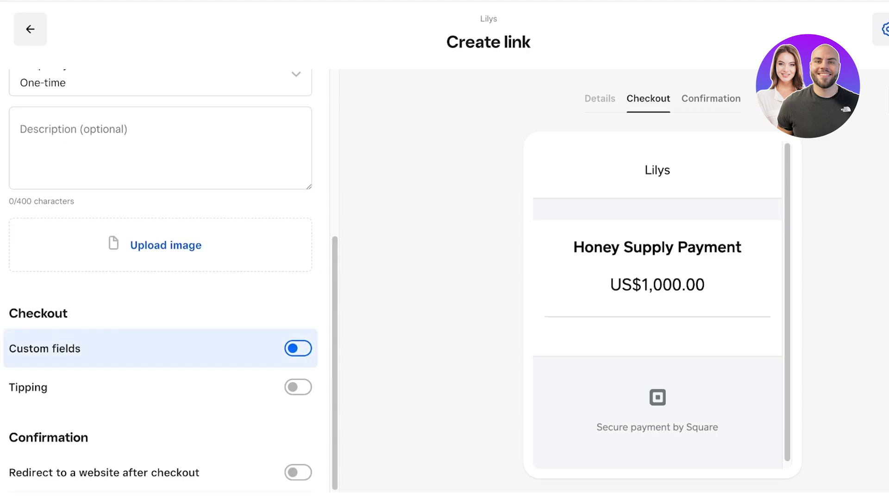
Turn tipping and the website redirect after checkout on, then back off.
key(Tab)
key(space)
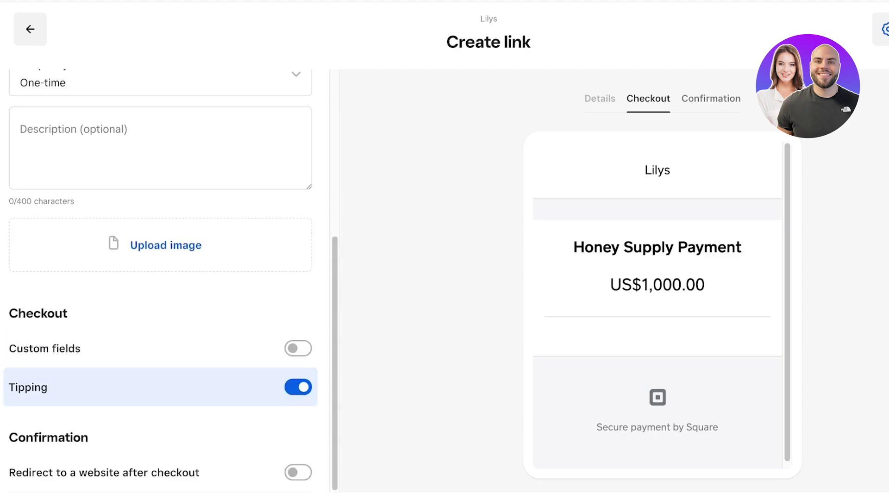
key(space)
key(Tab)
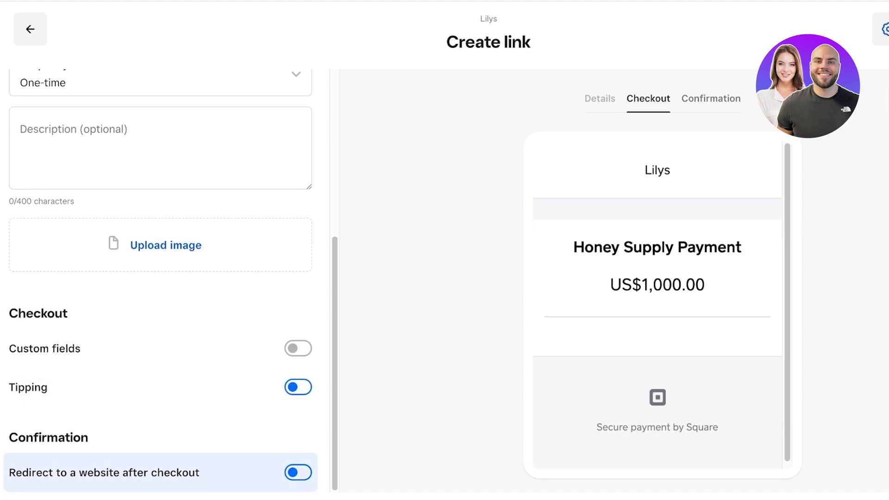
key(space)
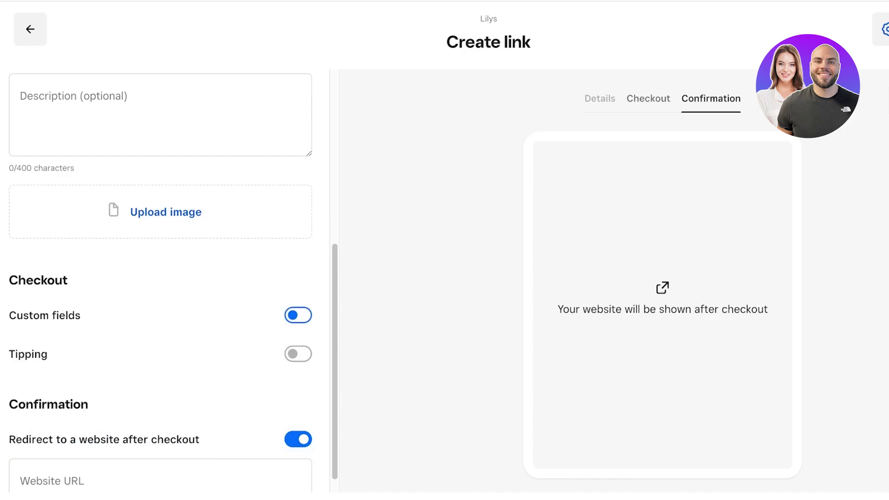
key(space)
key(shift+Tab)
key(shift+Tab)
key(shift+Tab)
key(shift+Tab)
key(shift+Tab)
key(shift+Tab)
key(shift+Tab)
key(shift+Tab)
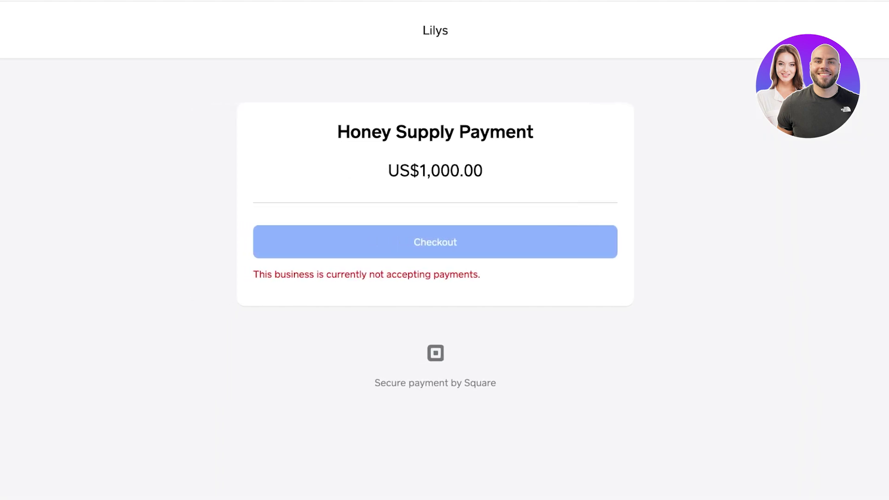
Close the checkout preview tab to return to the link's sharing options.
key(ctrl+w)
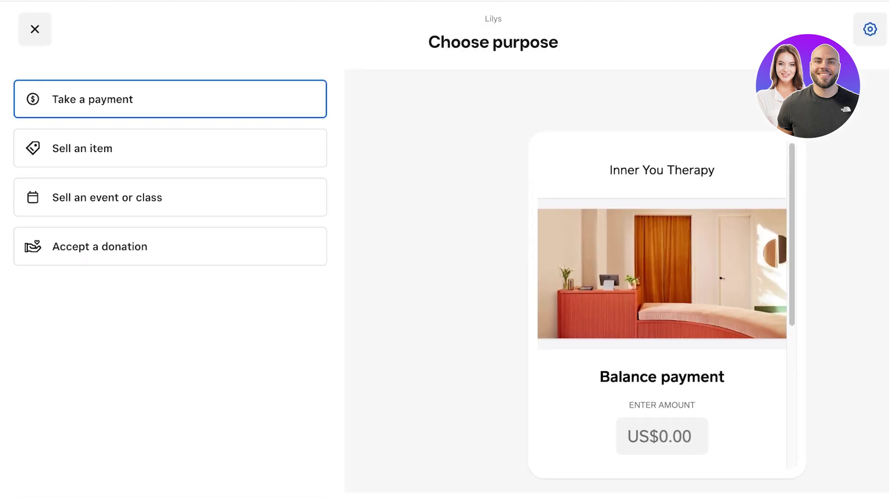
Exit new-link setup and open the Honey Supply Payment row in the Payment links list.
click(35, 30)
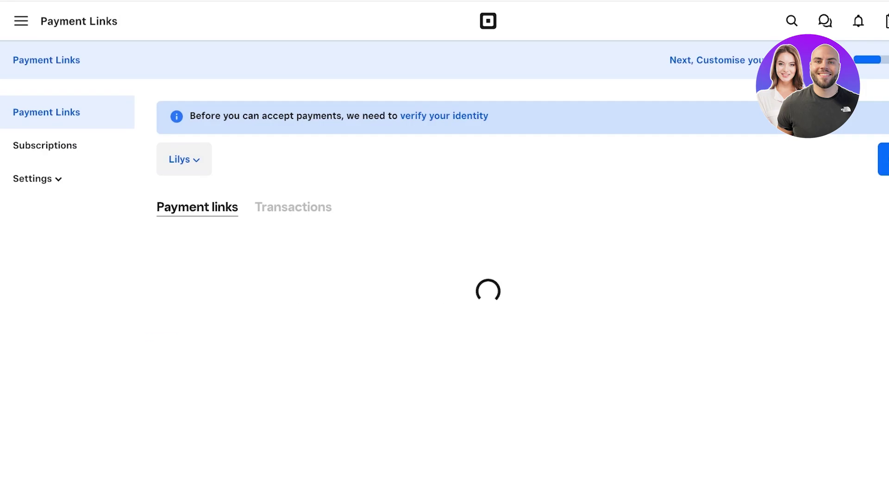
click(196, 337)
scroll(741, 296, down, 10)
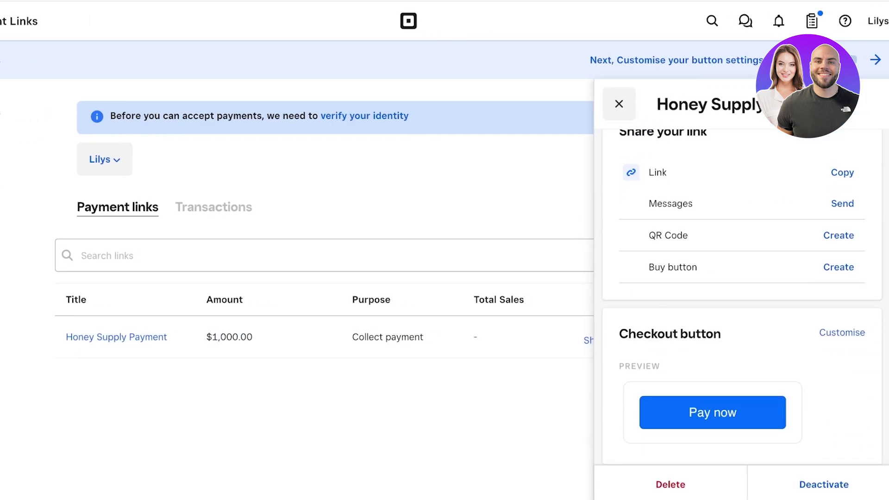
scroll(740, 297, up, 8)
scroll(740, 296, up, 4)
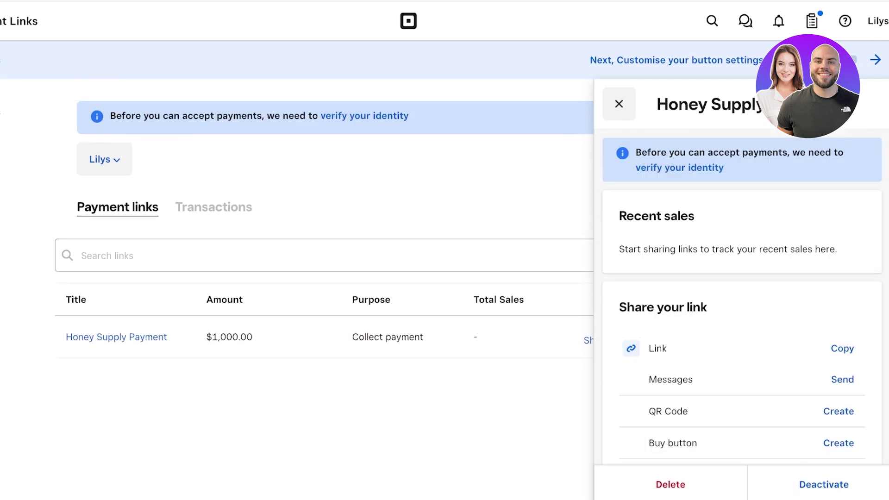
scroll(741, 297, down, 3)
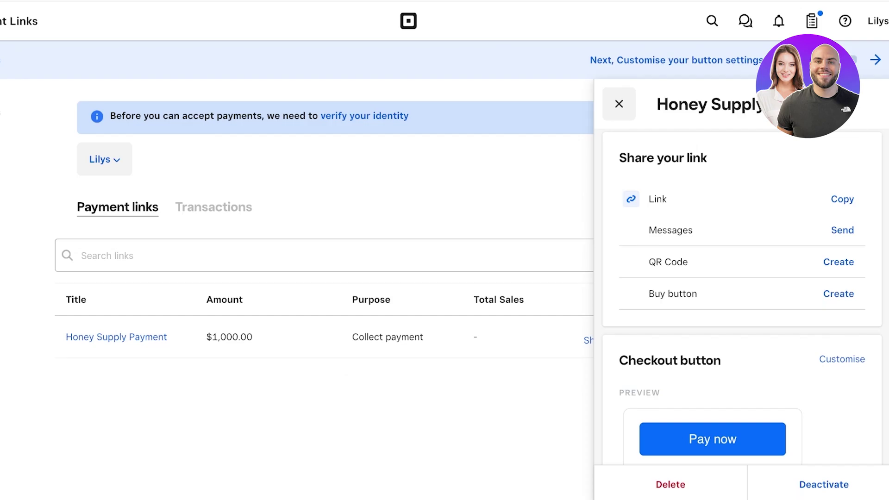
drag(649, 262, 688, 262)
click(838, 262)
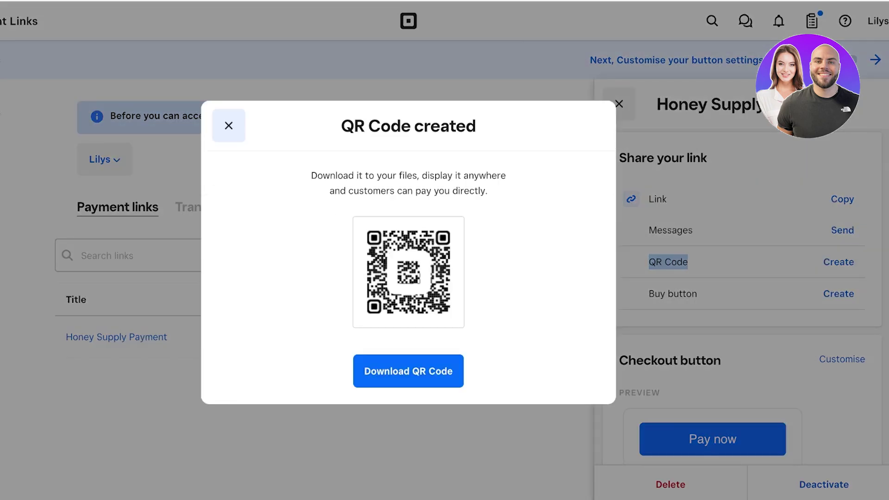
key(Escape)
click(842, 230)
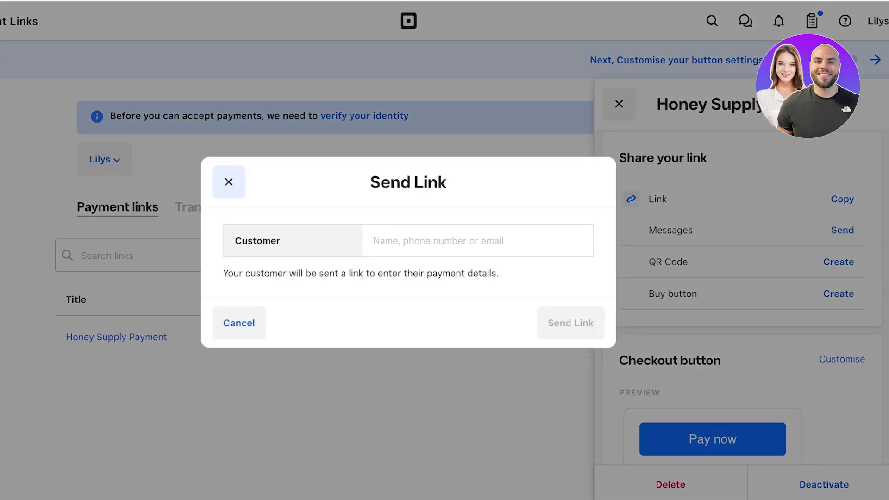
key(Escape)
key(Escape)
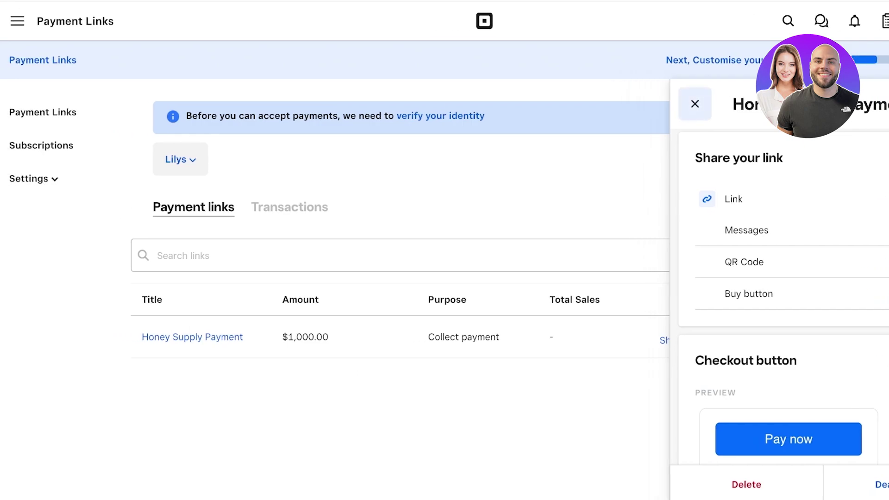
Close the Honey Supply Payment details panel, returning to the full Payment Links page.
key(Escape)
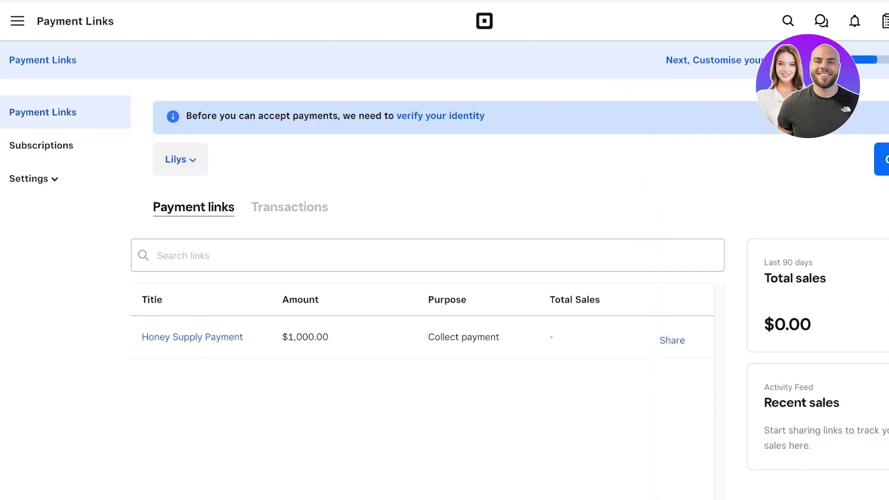